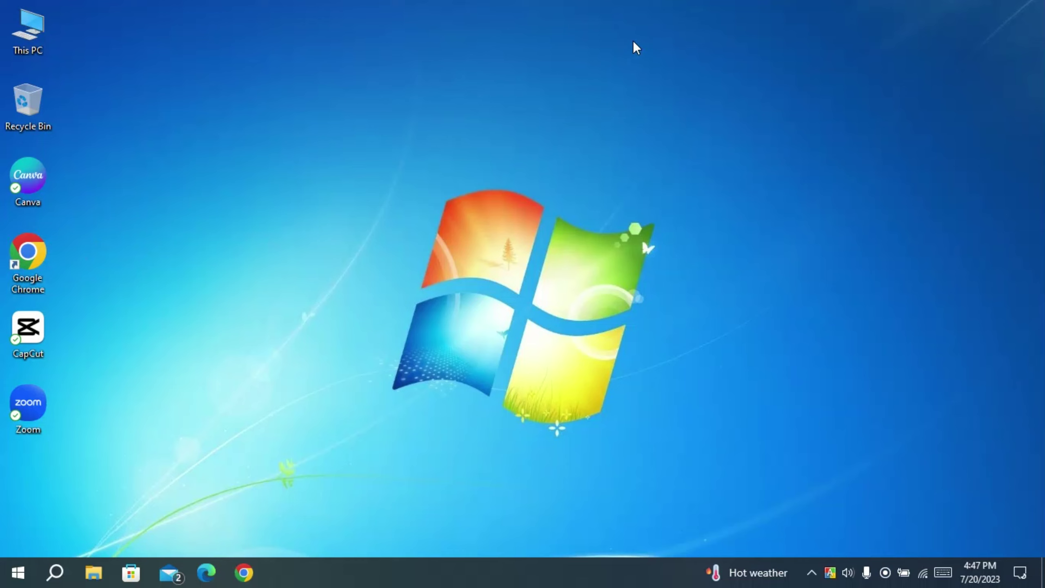
mouse_move(405, 103)
mouse_down()
mouse_move(233, 154)
mouse_move(70, 235)
mouse_up()
mouse_move(100, 181)
mouse_down()
mouse_move(62, 242)
mouse_move(156, 244)
mouse_up()
mouse_move(52, 214)
mouse_down()
mouse_move(2, 230)
mouse_move(40, 291)
mouse_move(63, 230)
mouse_move(46, 220)
mouse_up()
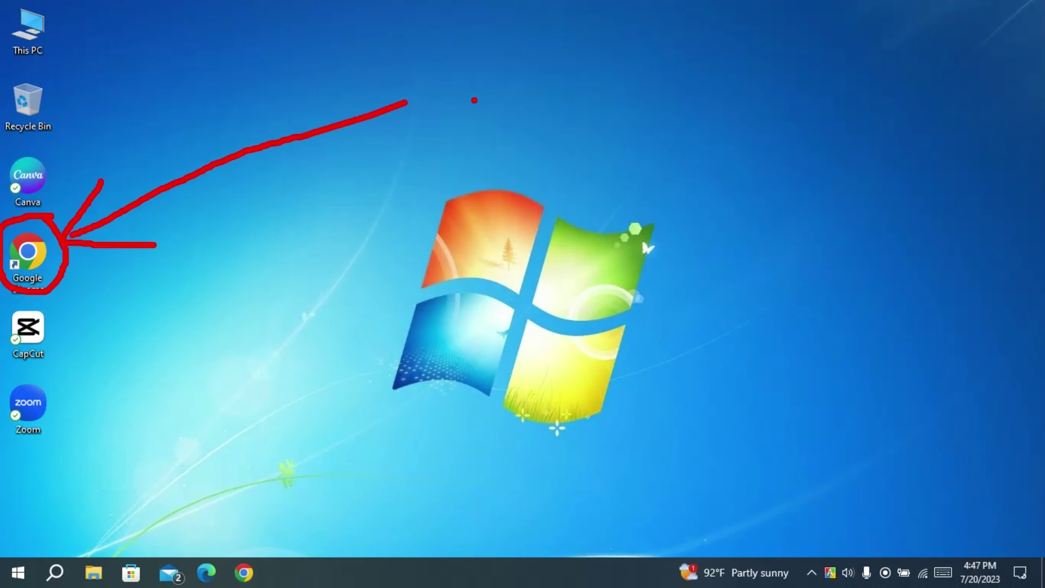
key(Escape)
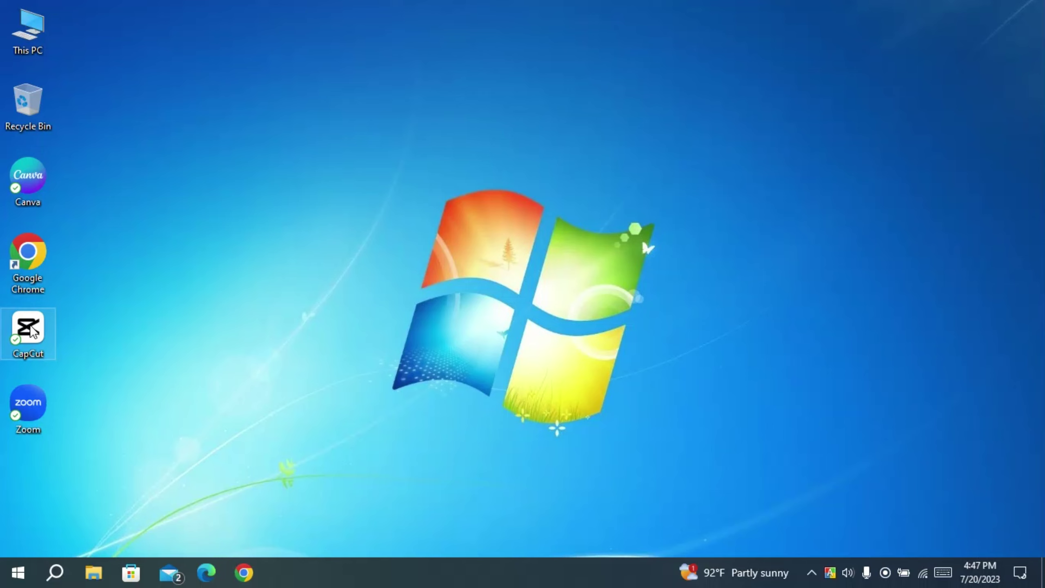
Step: Open Google Chrome and search Google for "opera mini"
double_click(30, 250)
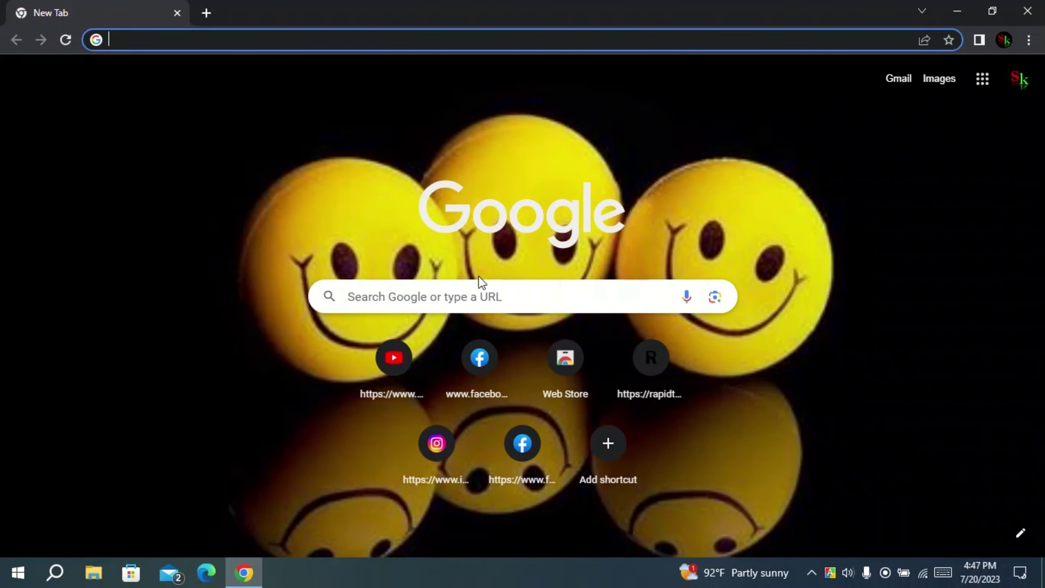
click(451, 297)
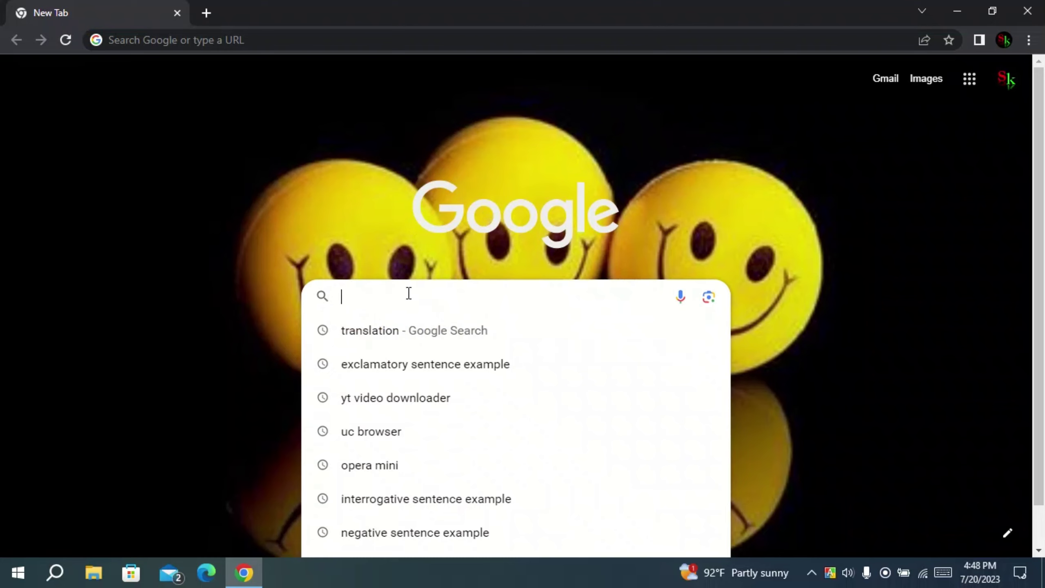
text(opera)
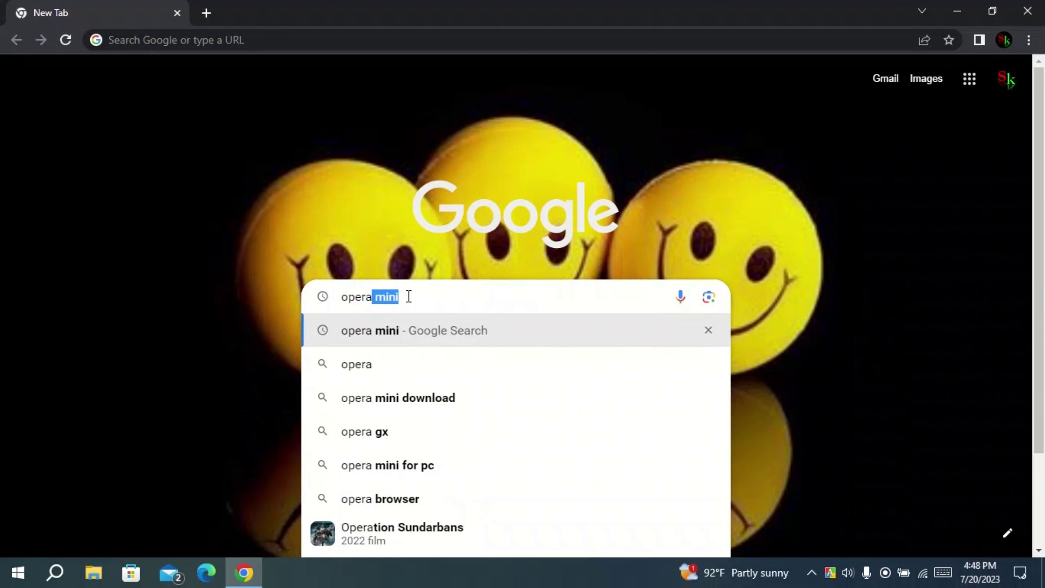
click(394, 325)
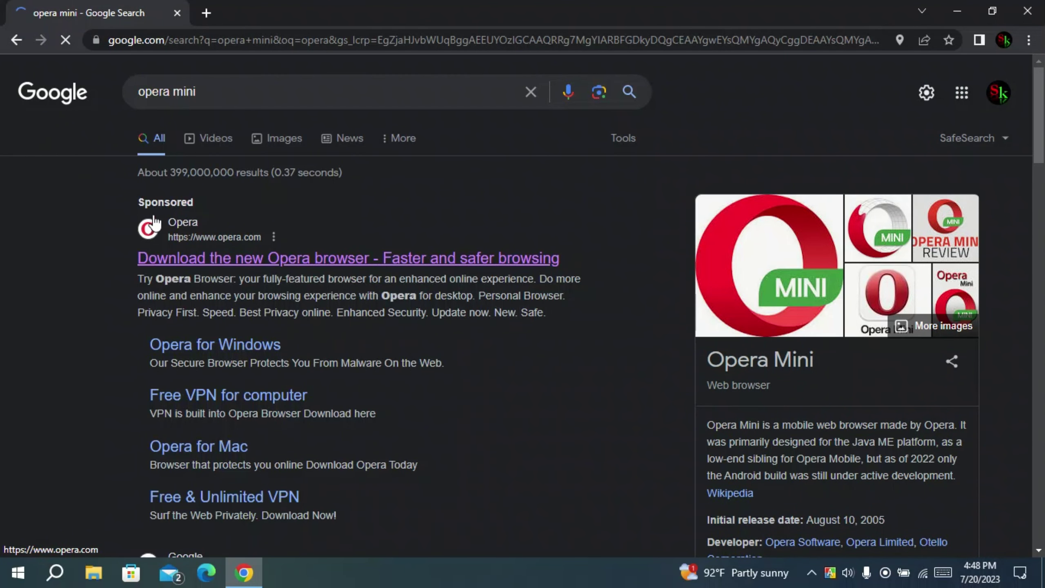
Step: Open the sponsored opera.com result "Download the new Opera browser - Faster and safer browsing"
click(212, 223)
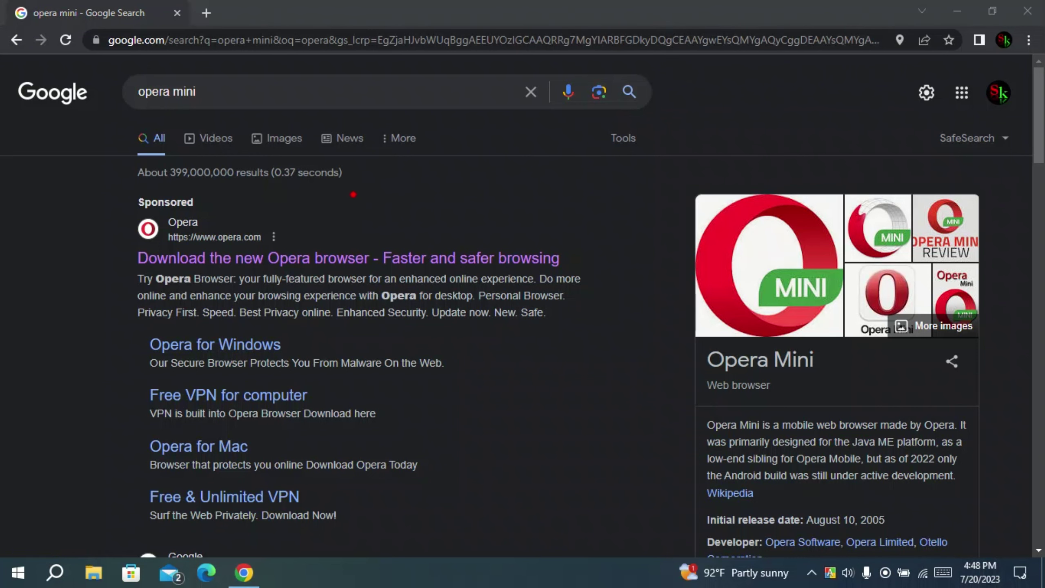
mouse_move(350, 204)
mouse_down()
mouse_move(148, 186)
mouse_move(78, 251)
mouse_move(217, 306)
mouse_move(491, 300)
mouse_move(681, 244)
mouse_move(327, 208)
mouse_up()
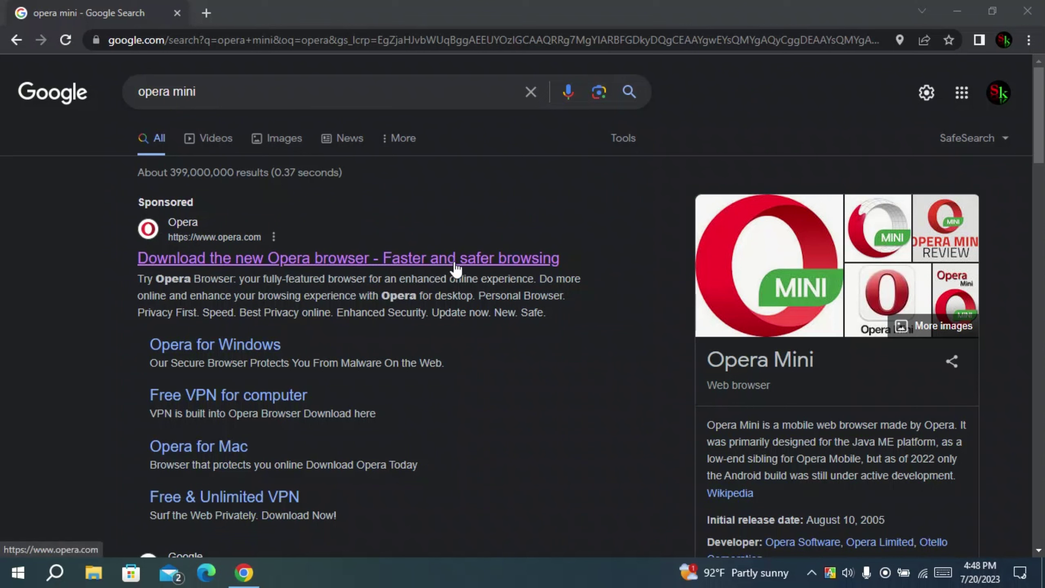
click(167, 261)
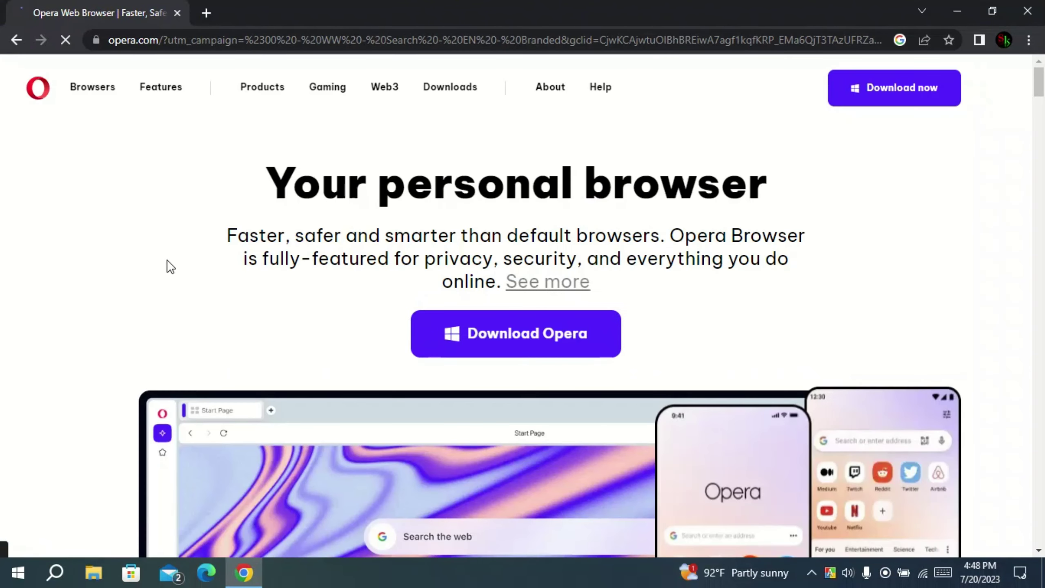
Step: Look through the Opera homepage, from the download offer through the feature sections and back to the page's beginning
scroll(578, 231, down, 3)
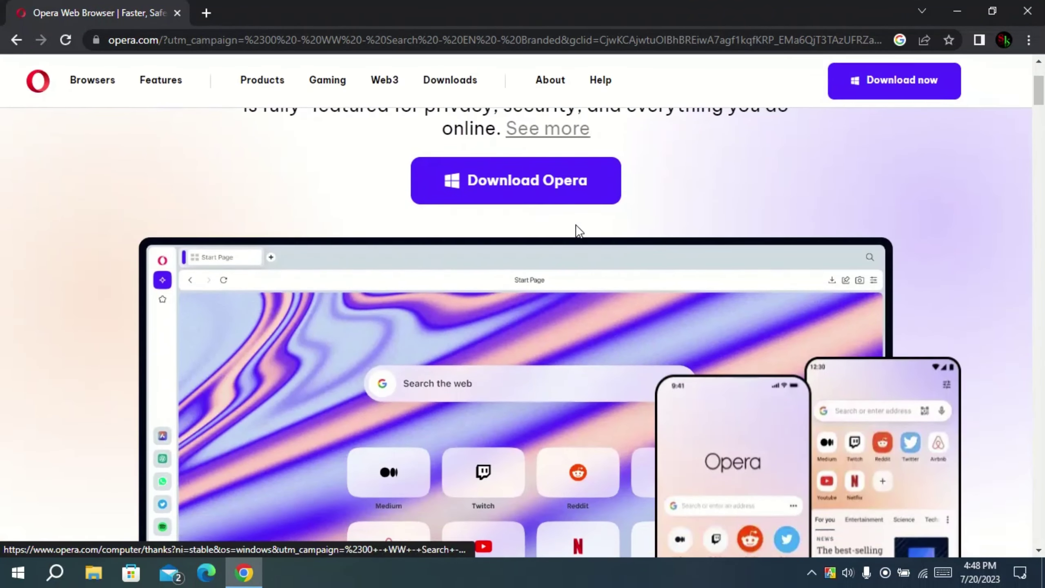
scroll(562, 247, up, 3)
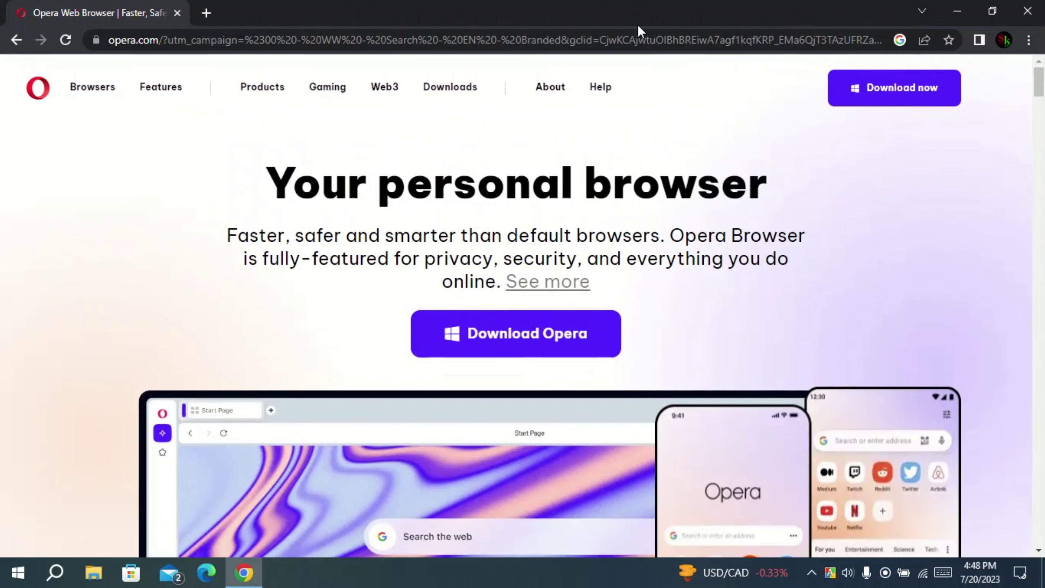
mouse_move(613, 278)
mouse_down()
mouse_move(415, 278)
mouse_move(386, 366)
mouse_move(629, 378)
mouse_move(609, 280)
mouse_move(558, 275)
mouse_up()
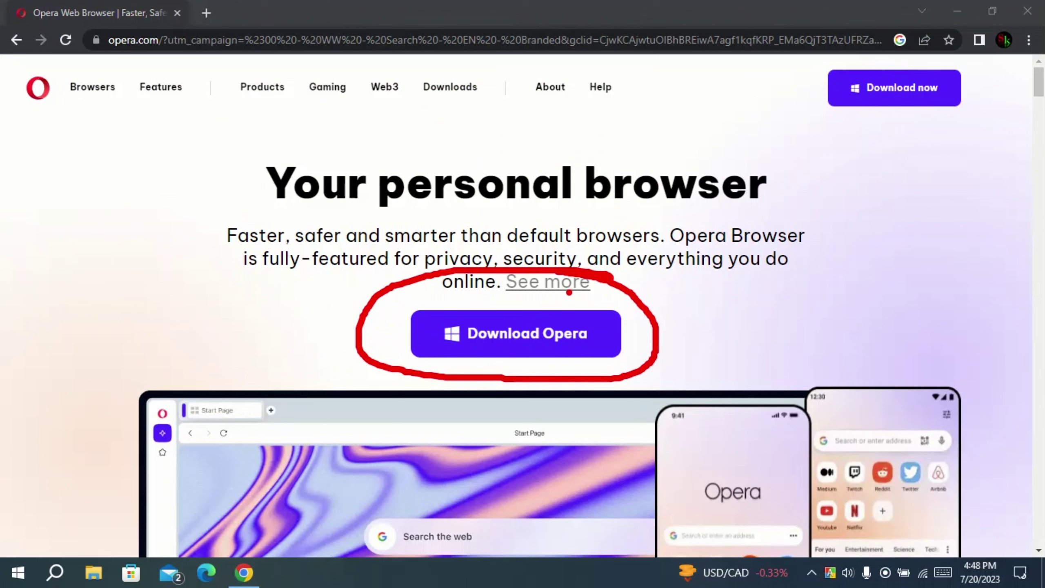
key(e)
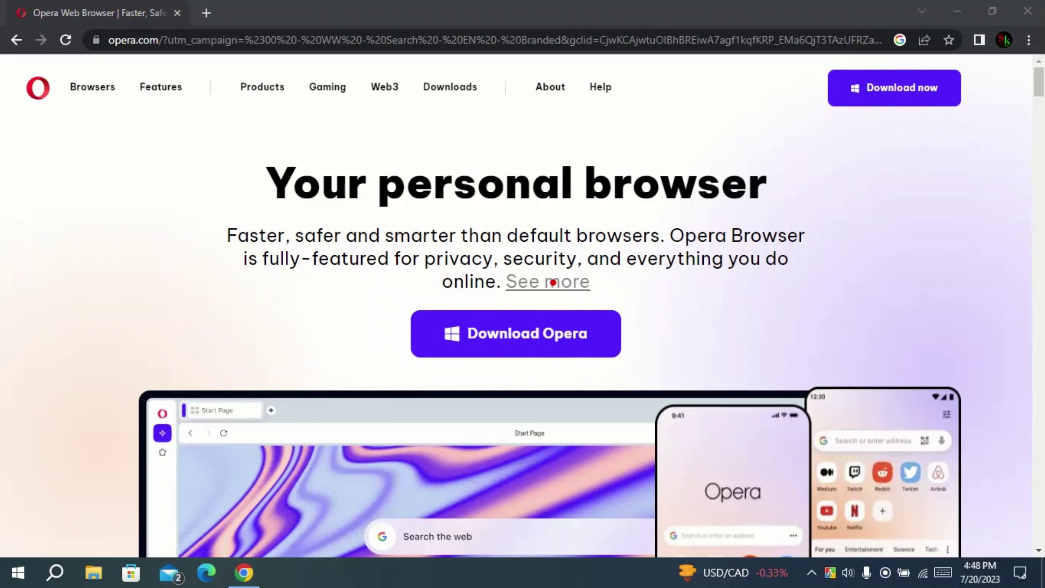
scroll(593, 158, down, 10)
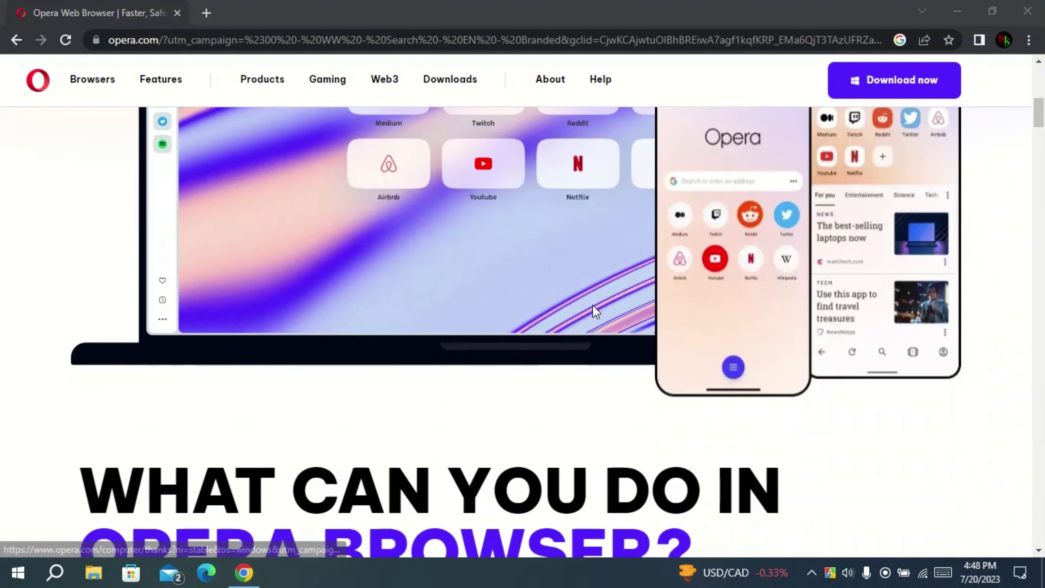
scroll(525, 308, down, 15)
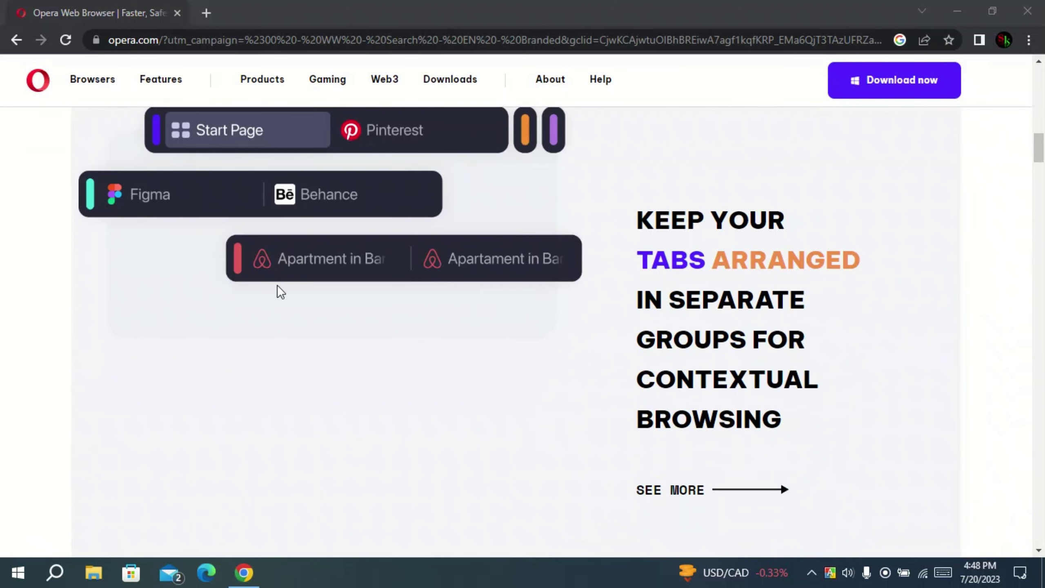
scroll(444, 327, down, 12)
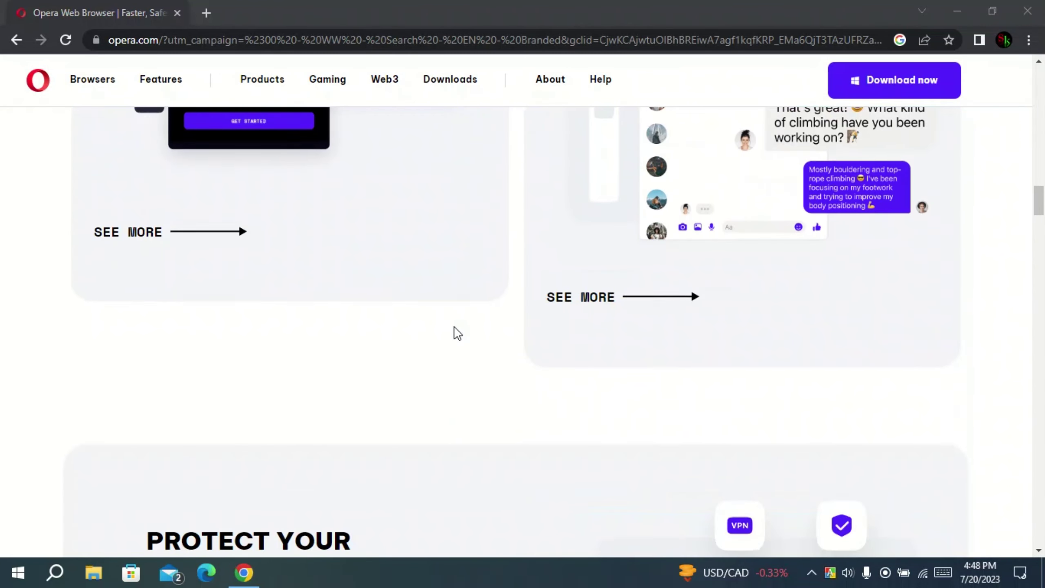
scroll(453, 327, up, 10)
scroll(454, 328, up, 15)
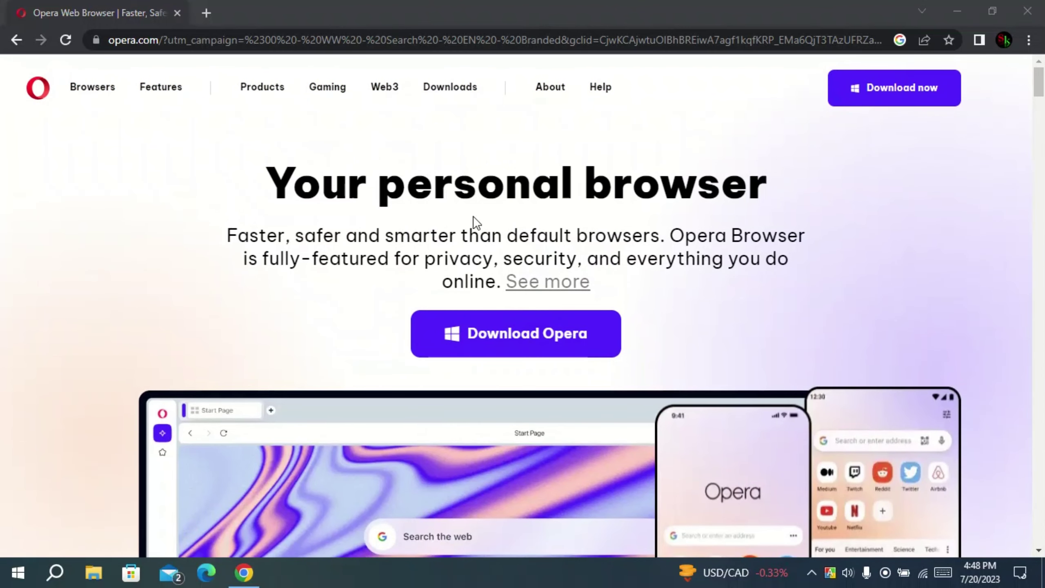
Step: Download the Opera installer for Windows from the homepage and return to the previous page
click(509, 334)
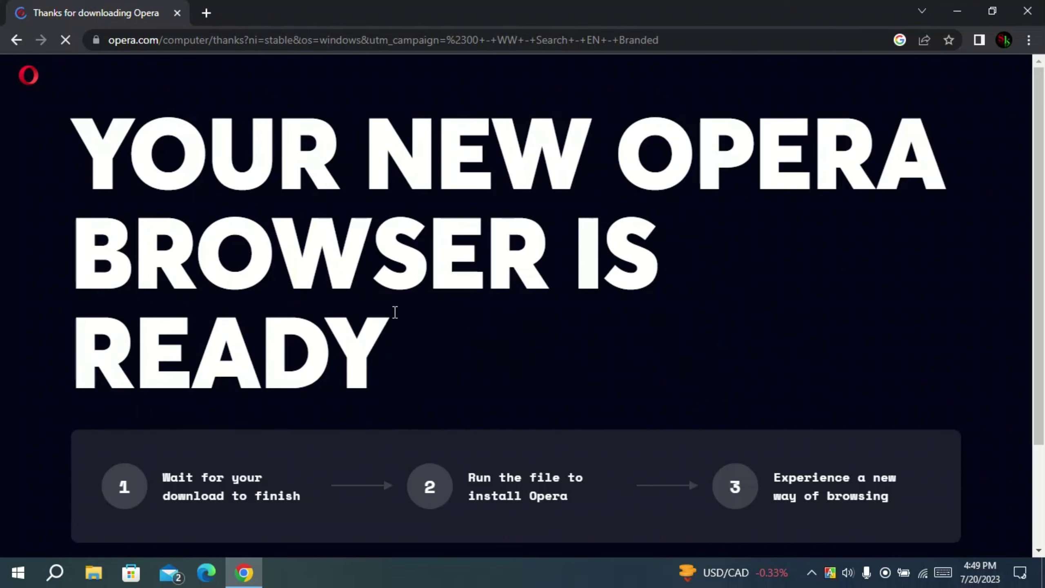
scroll(474, 263, down, 4)
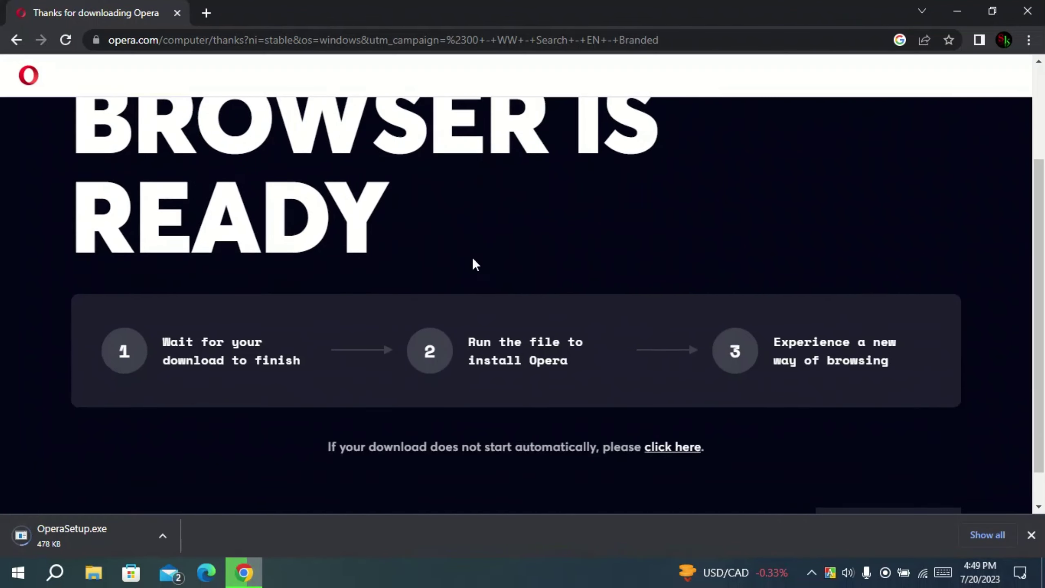
scroll(452, 268, up, 4)
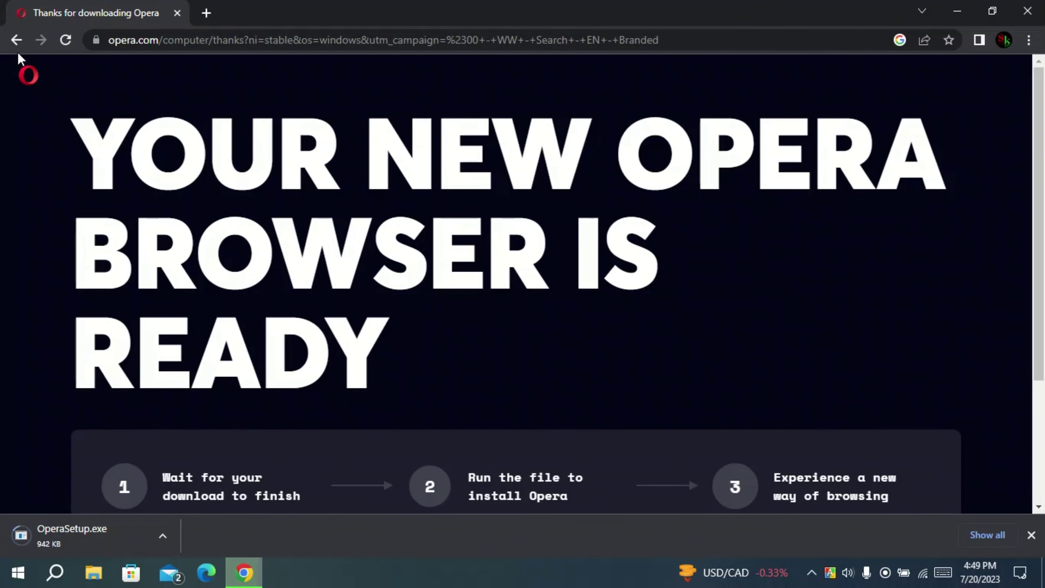
click(16, 40)
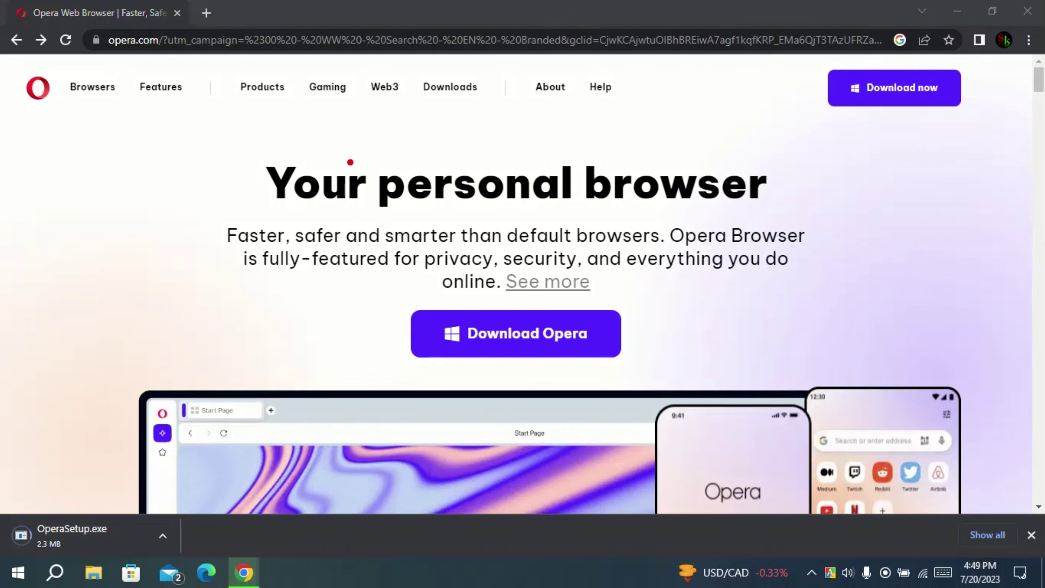
mouse_move(350, 162)
mouse_down()
mouse_move(180, 342)
mouse_move(63, 493)
mouse_up()
mouse_move(100, 392)
mouse_down()
mouse_move(53, 469)
mouse_move(119, 496)
mouse_move(227, 472)
mouse_up()
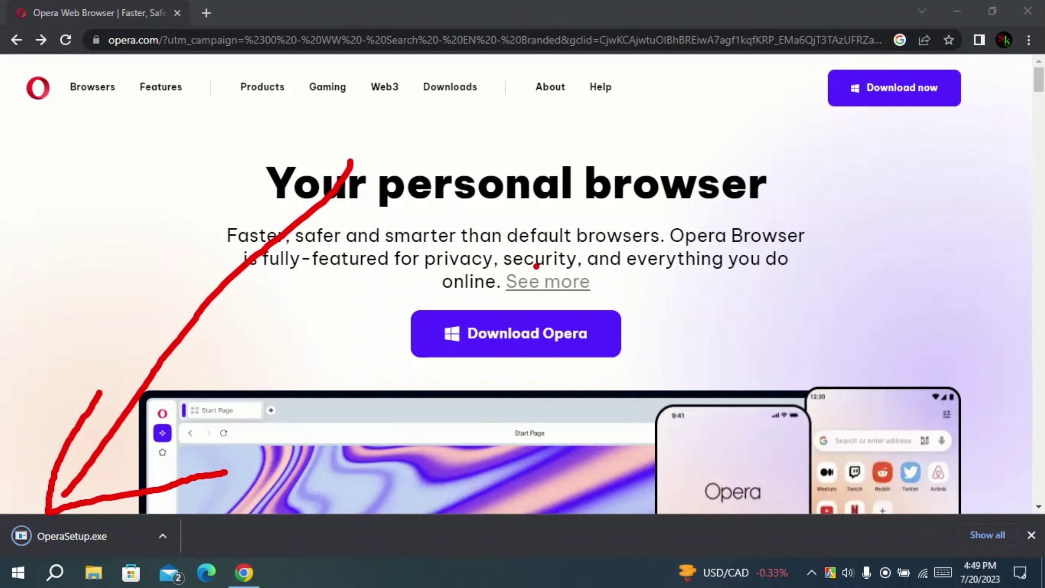
key(Escape)
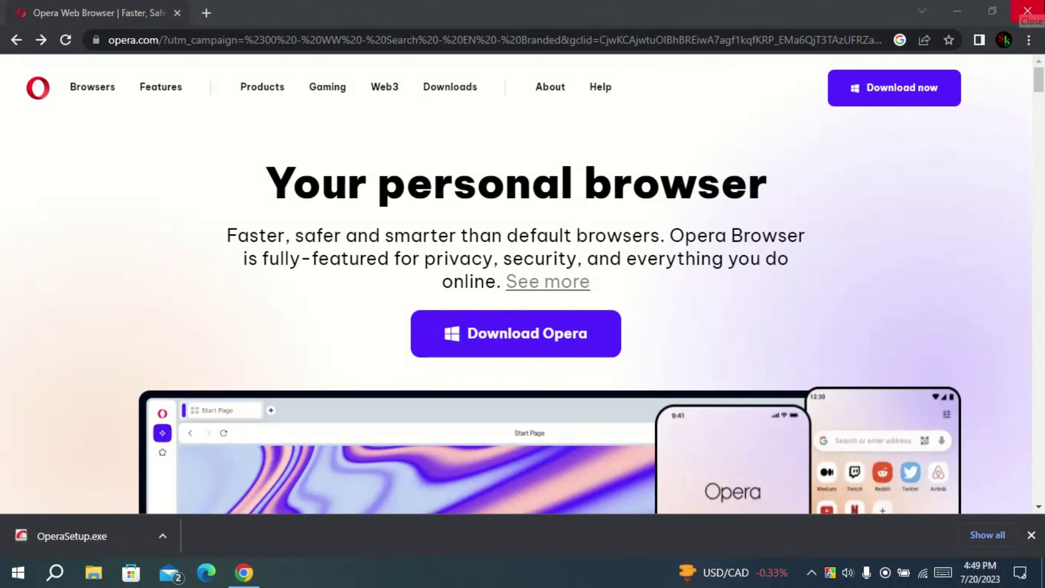
Step: Close the Chrome window and open the Downloads folder through This PC in File Explorer
click(1027, 10)
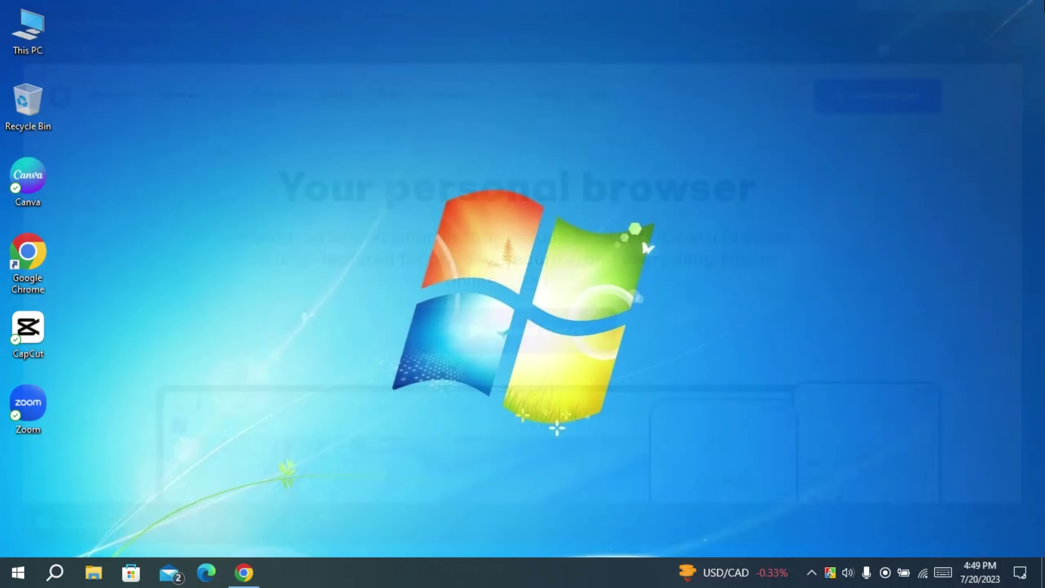
double_click(27, 26)
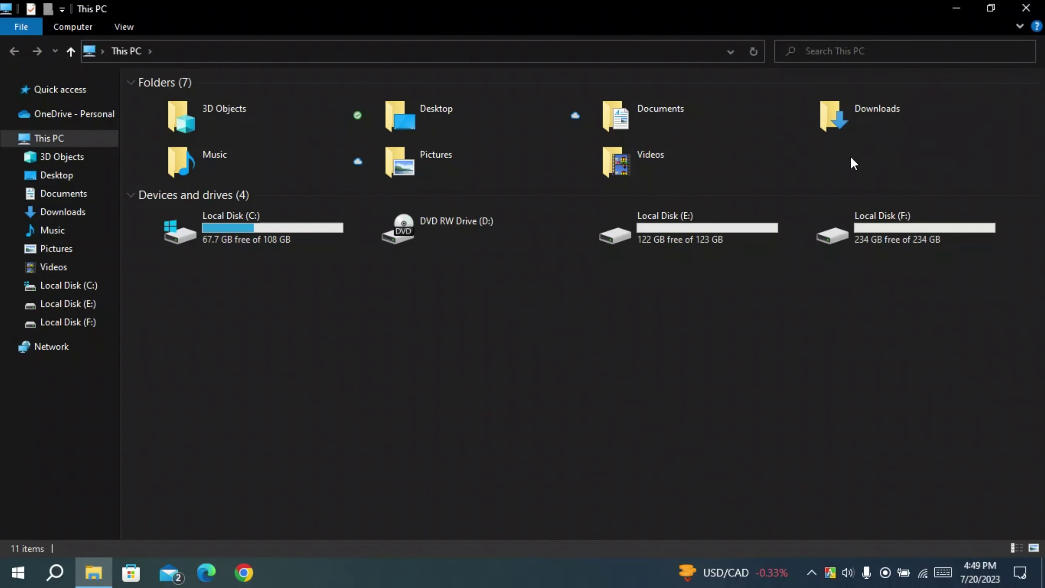
click(917, 115)
double_click(916, 114)
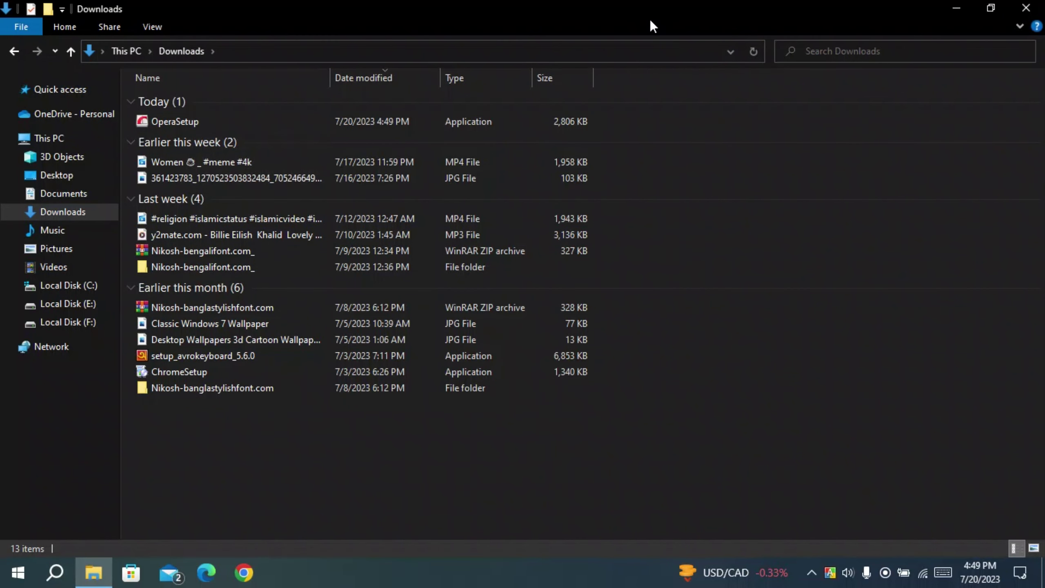
Step: Run OperaSetup from the Downloads folder and install Opera, accepting its terms and the data collection request
mouse_move(222, 107)
mouse_down()
mouse_move(145, 100)
mouse_move(123, 138)
mouse_move(228, 144)
mouse_move(222, 110)
mouse_up()
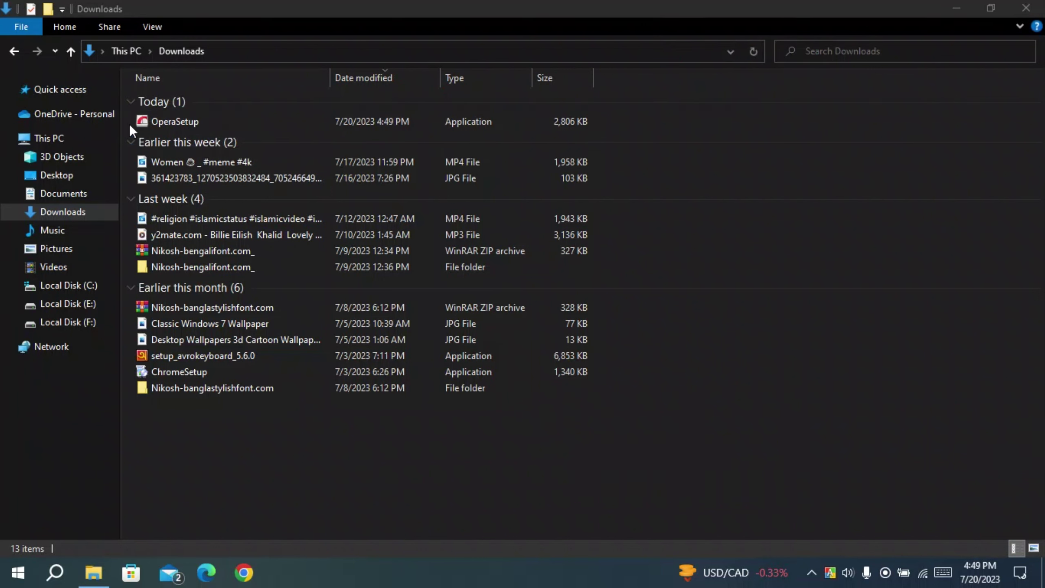
double_click(154, 124)
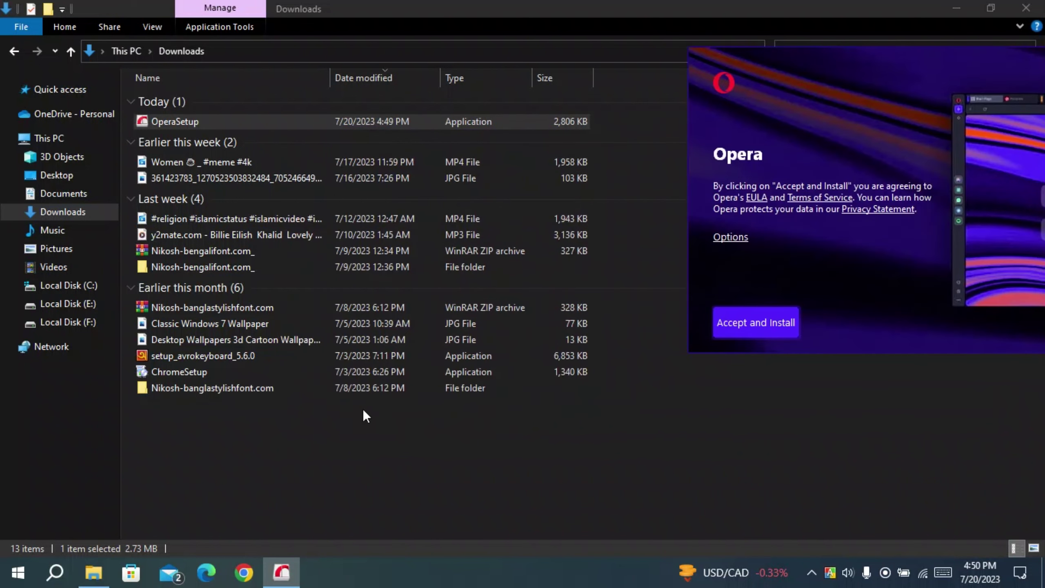
drag(836, 62, 432, 107)
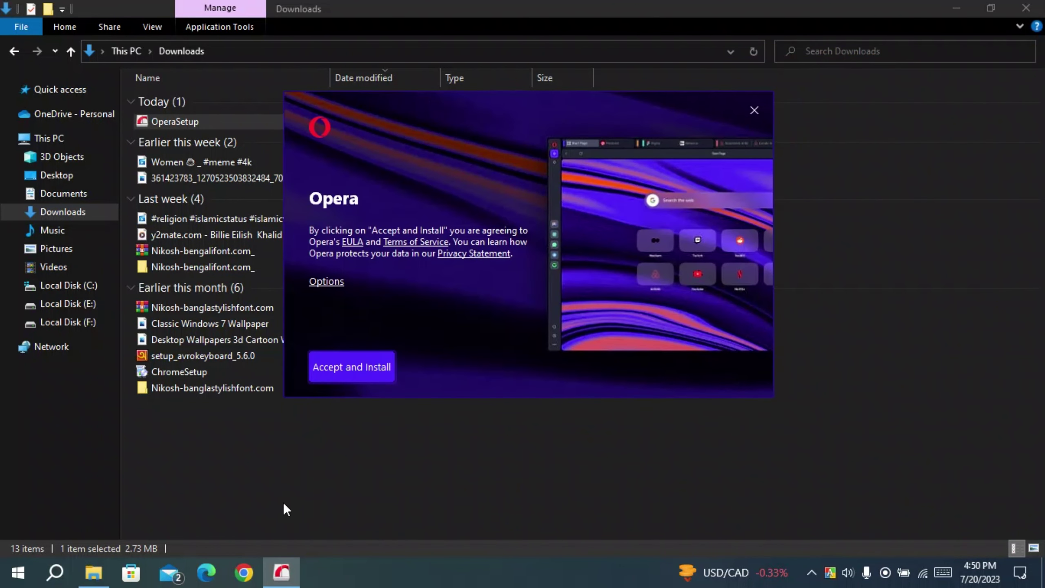
click(355, 365)
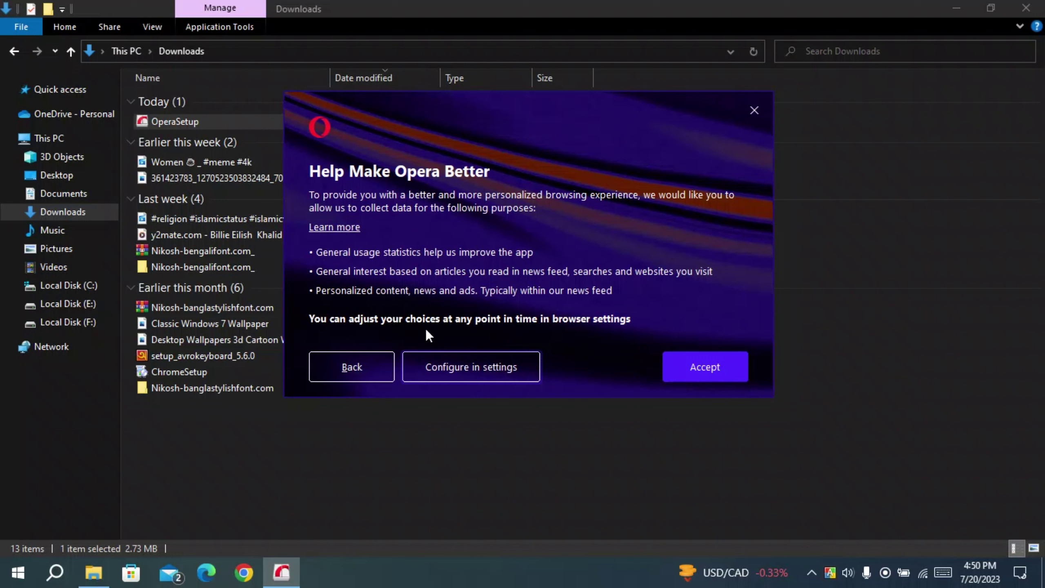
click(688, 366)
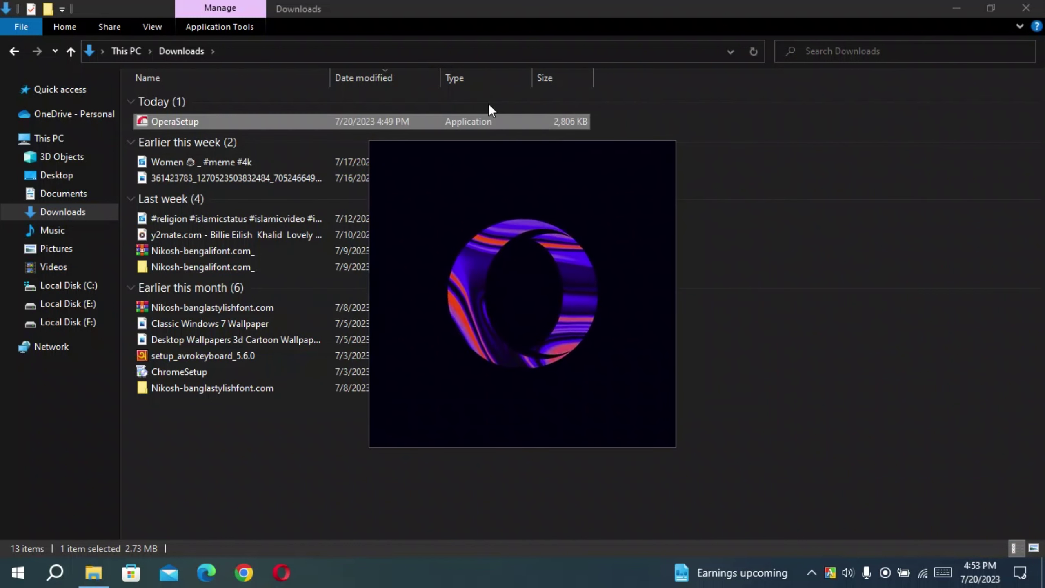
Step: Bring the Opera One setup window to the front and close the Downloads folder window
click(432, 146)
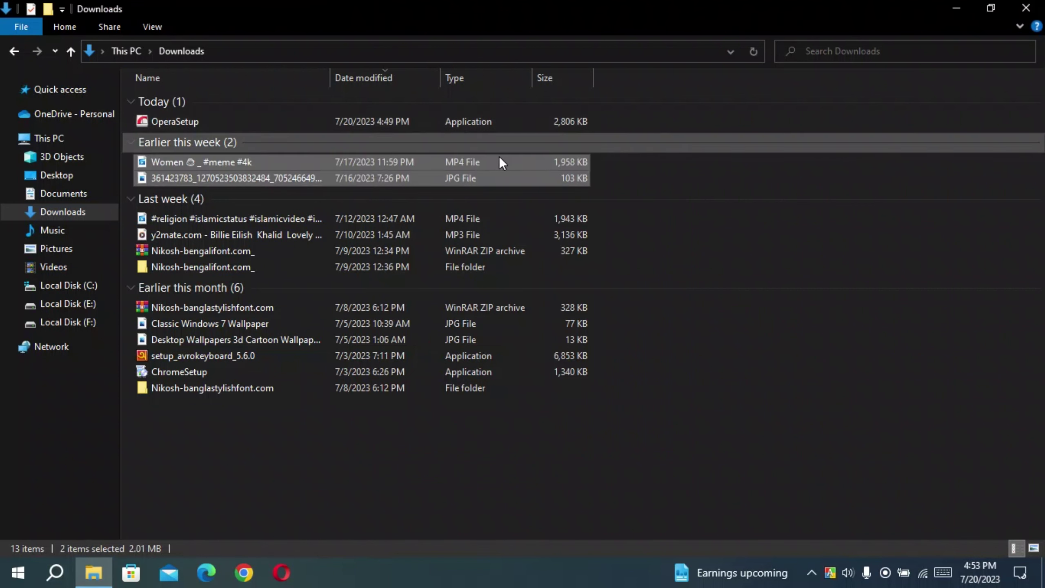
mouse_move(257, 122)
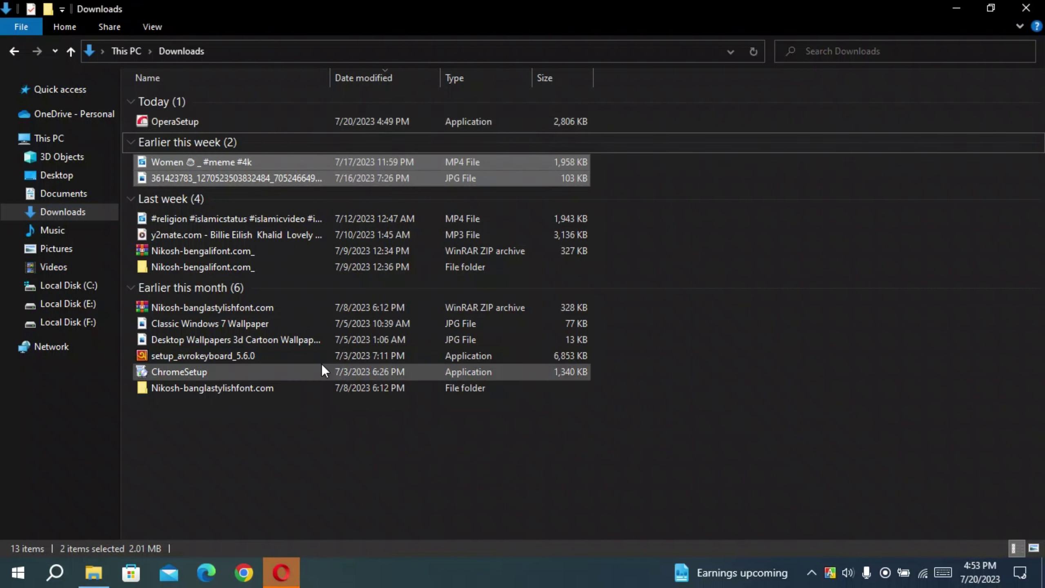
click(278, 579)
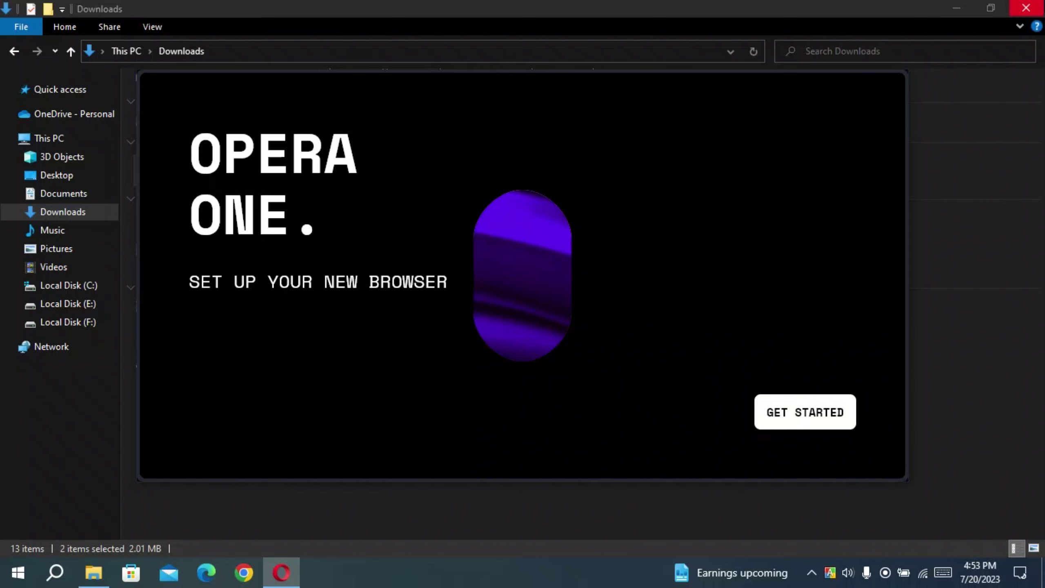
click(1026, 8)
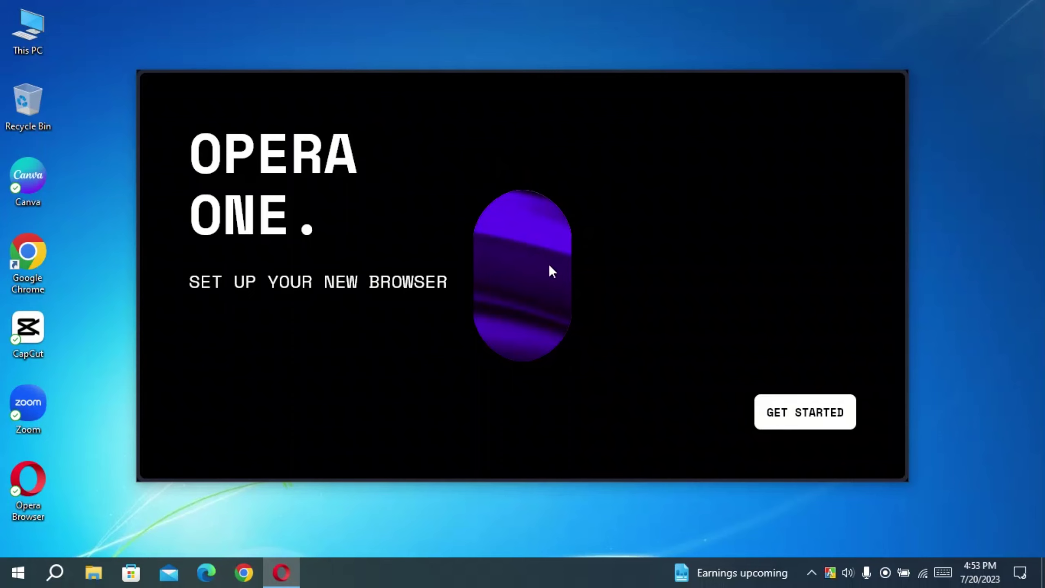
Step: Start the Opera One setup, preview the Light, Dark and System themes, and continue with Dark as the browser theme
click(804, 412)
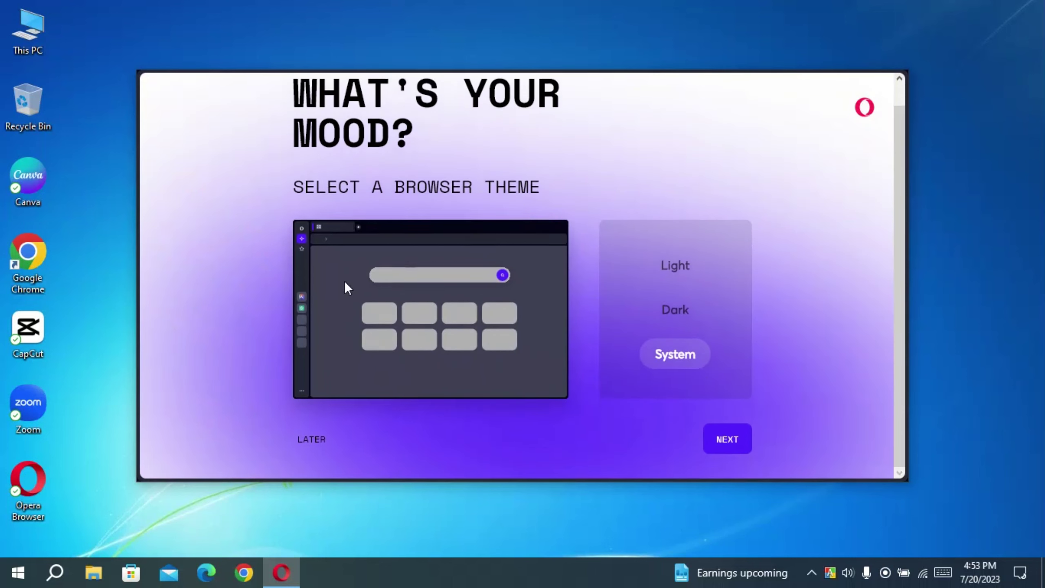
click(676, 334)
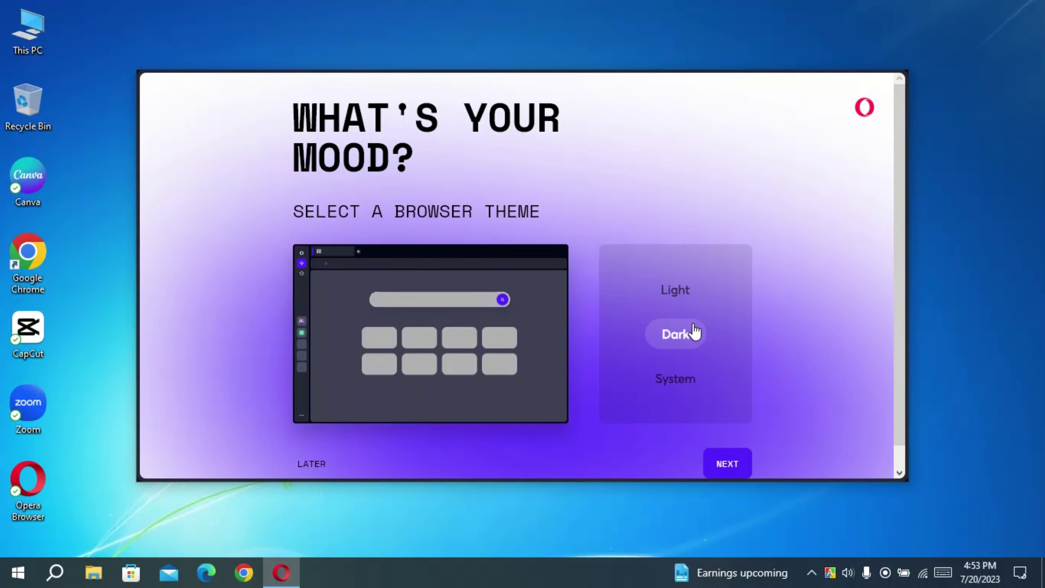
click(682, 289)
click(682, 290)
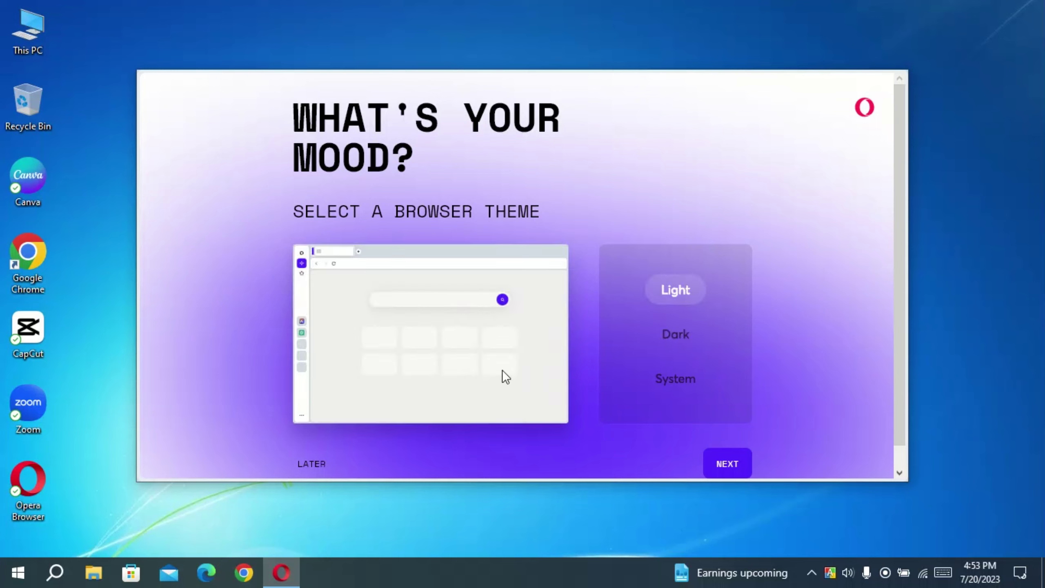
click(675, 336)
click(671, 382)
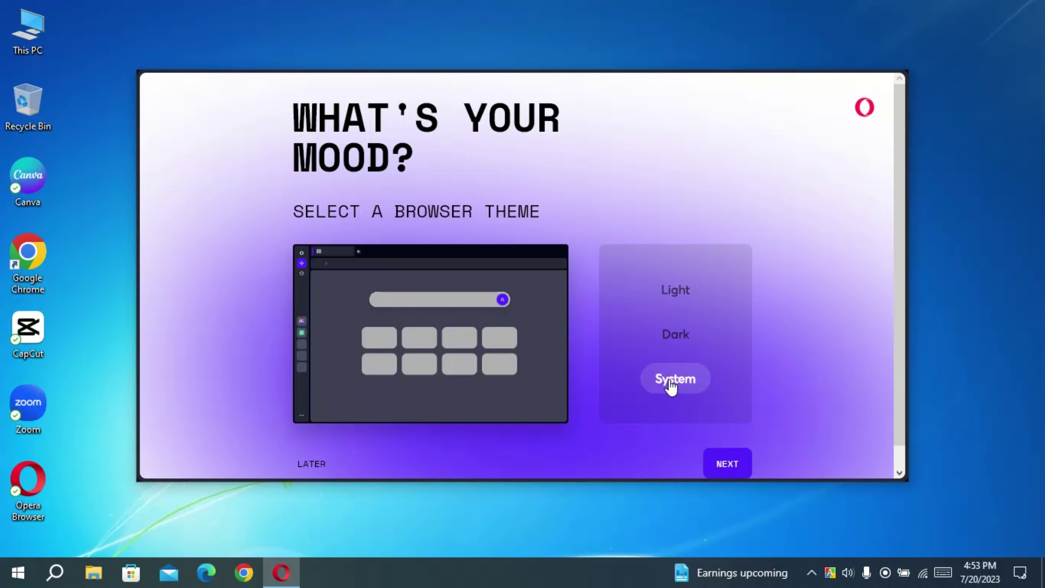
click(676, 348)
click(738, 465)
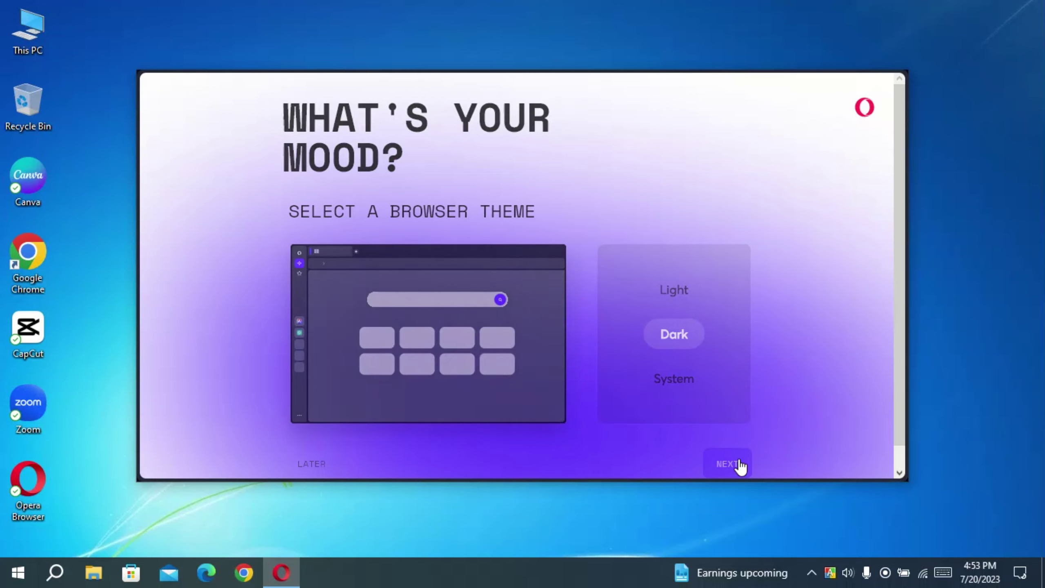
Step: Preview several start page wallpapers and select the dark one with the blue, purple and red gradient
scroll(442, 389, down, 1)
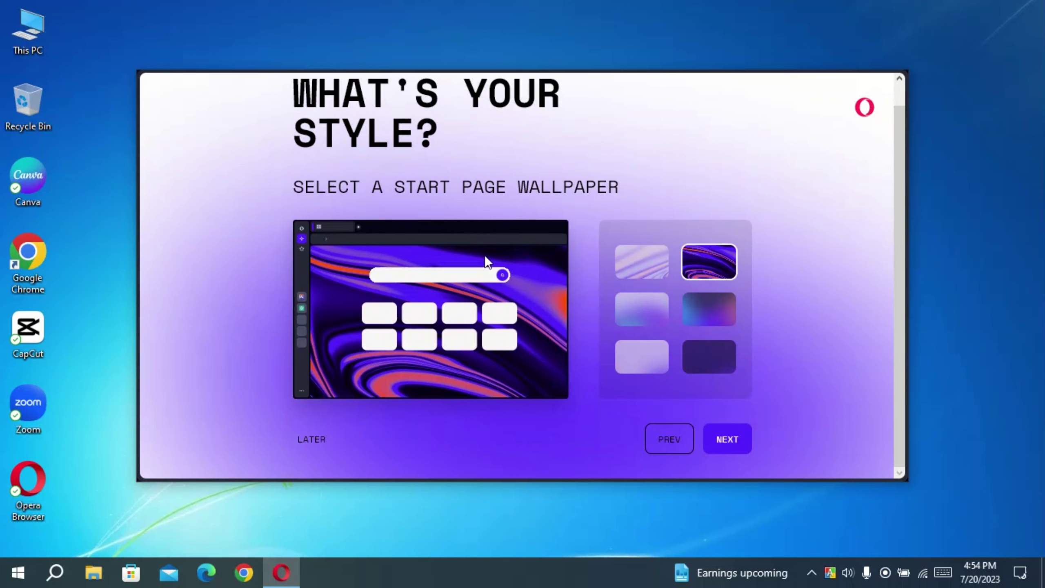
click(688, 354)
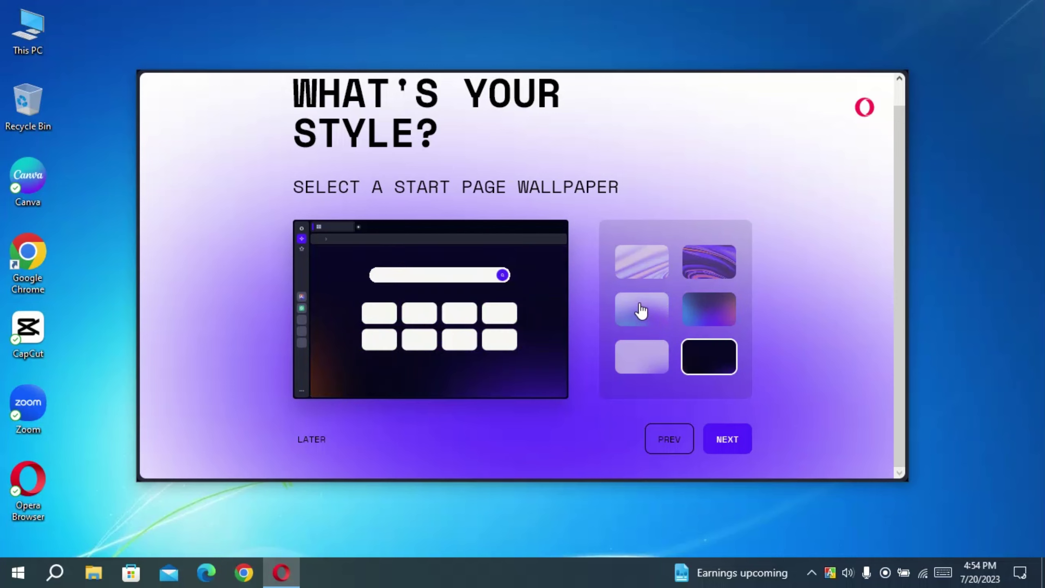
click(647, 272)
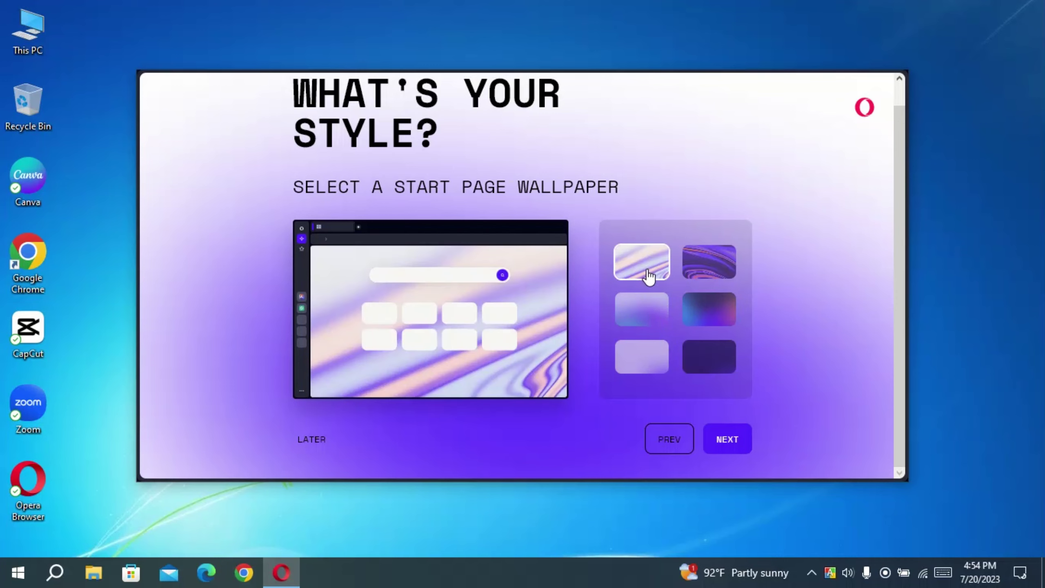
click(692, 325)
click(637, 353)
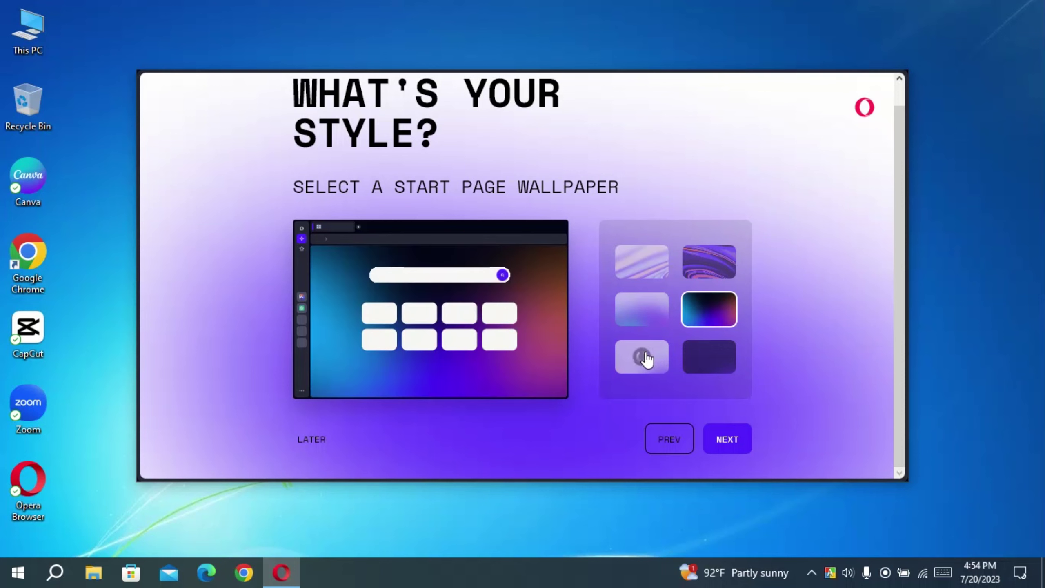
click(712, 322)
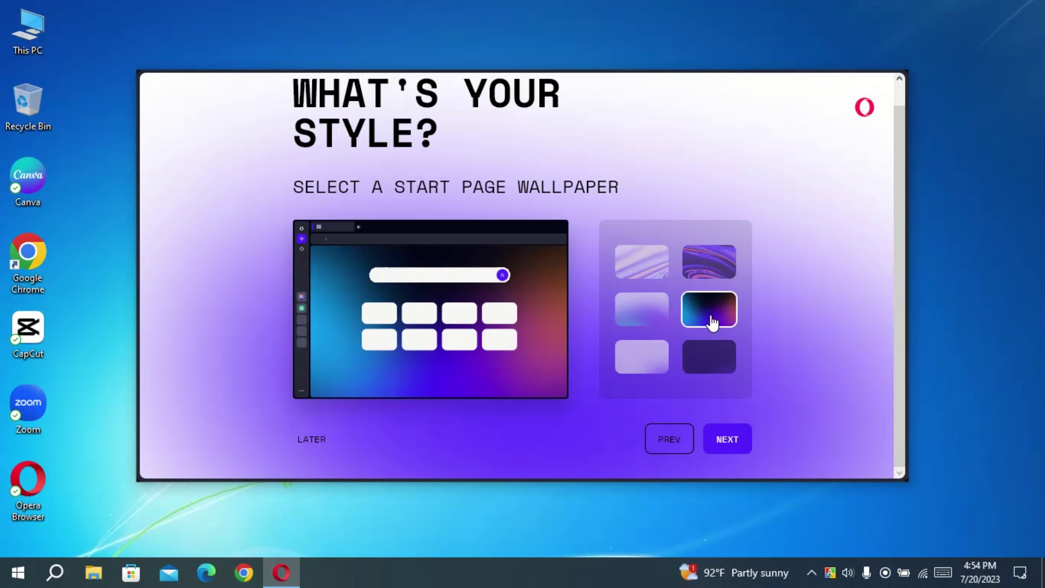